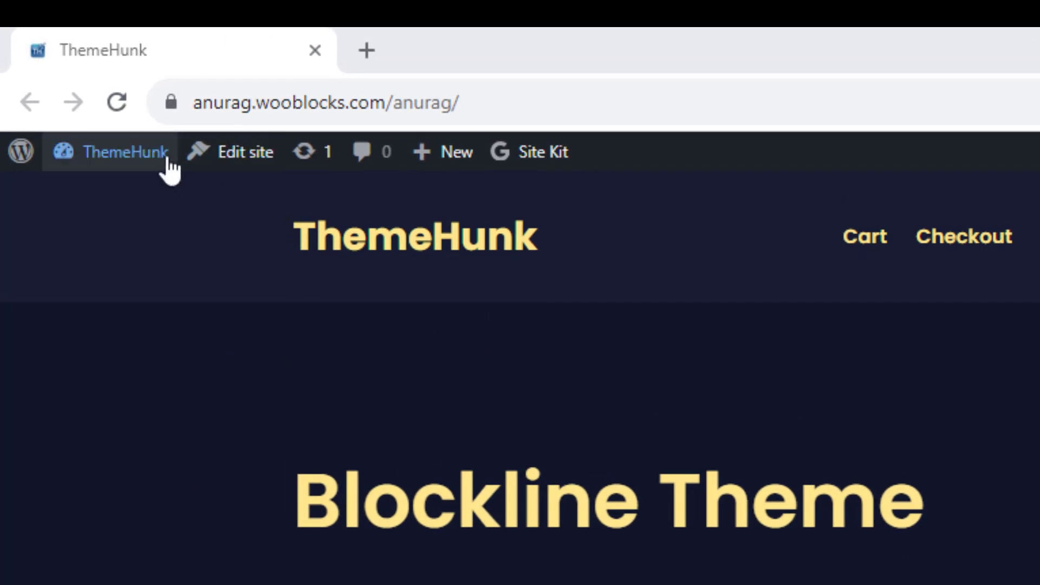
# Step: Open the site's WordPress admin dashboard and go to the page for adding new plugins
pyautogui.moveTo(170, 158)
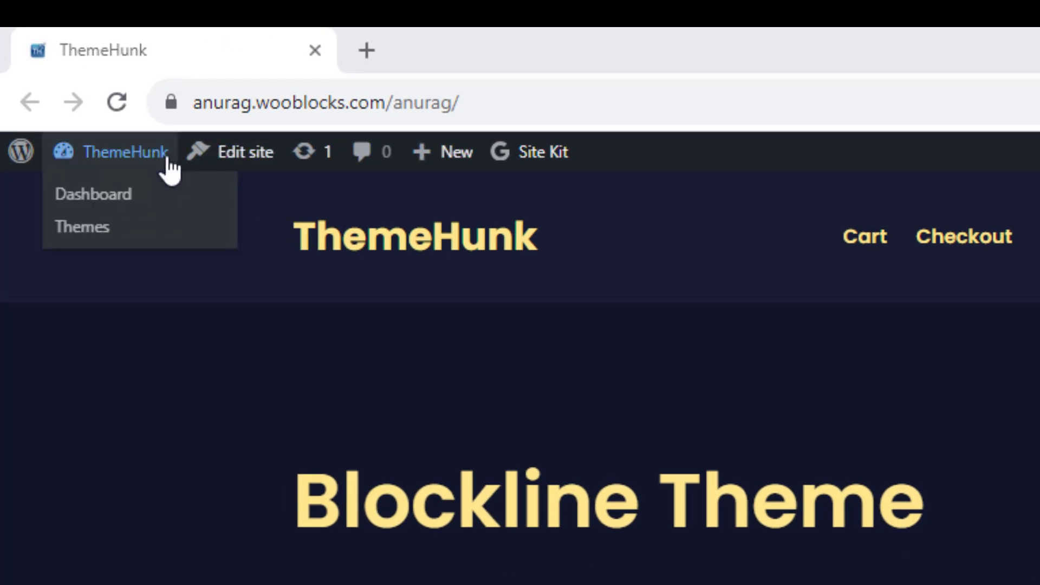
pyautogui.click(173, 197)
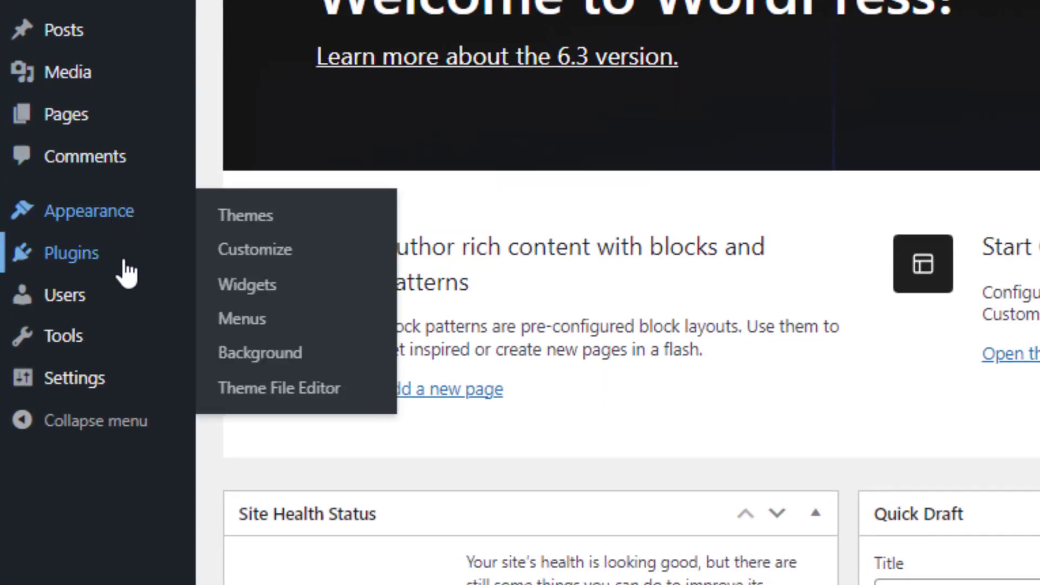
pyautogui.moveTo(124, 298)
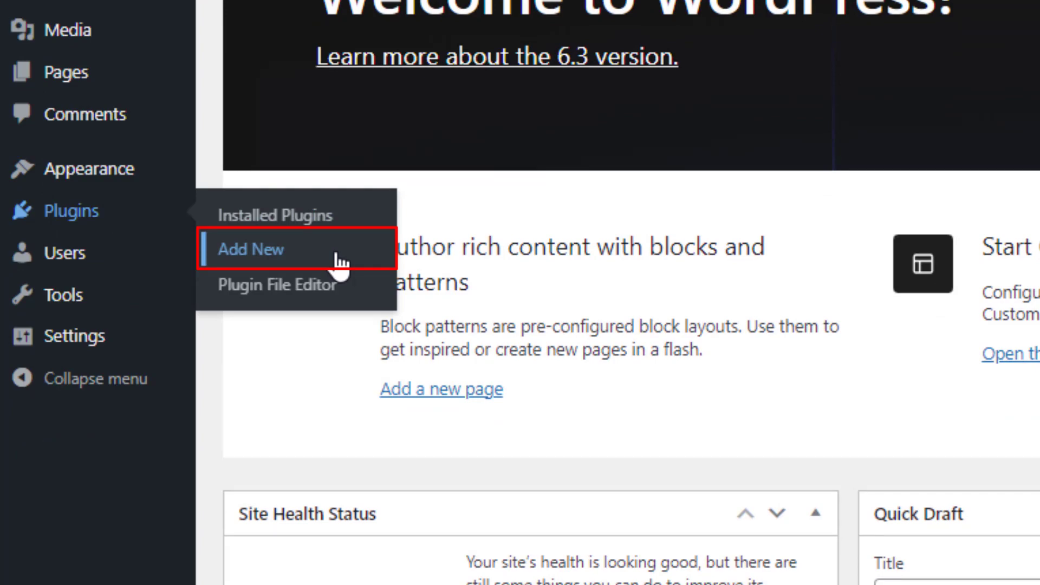
pyautogui.click(341, 260)
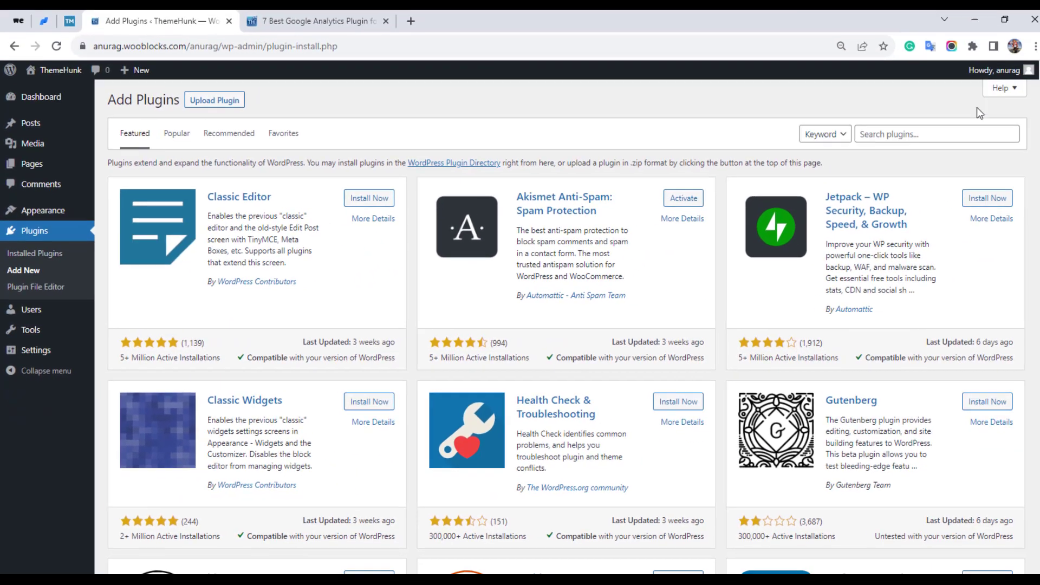
# Step: Find the Site Kit by Google plugin in the plugin search, then install and activate it
pyautogui.click(837, 132)
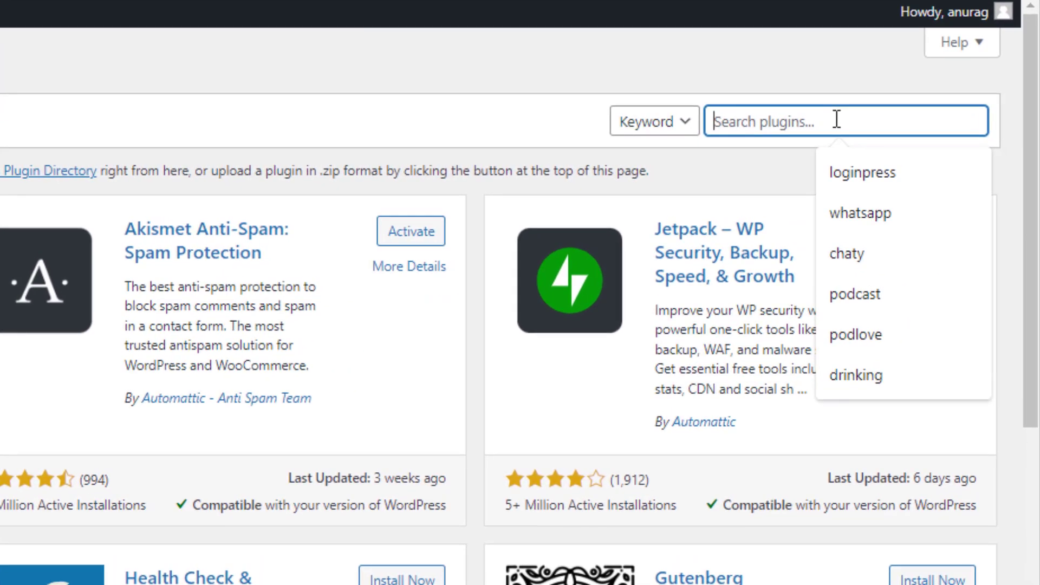
pyautogui.write('site')
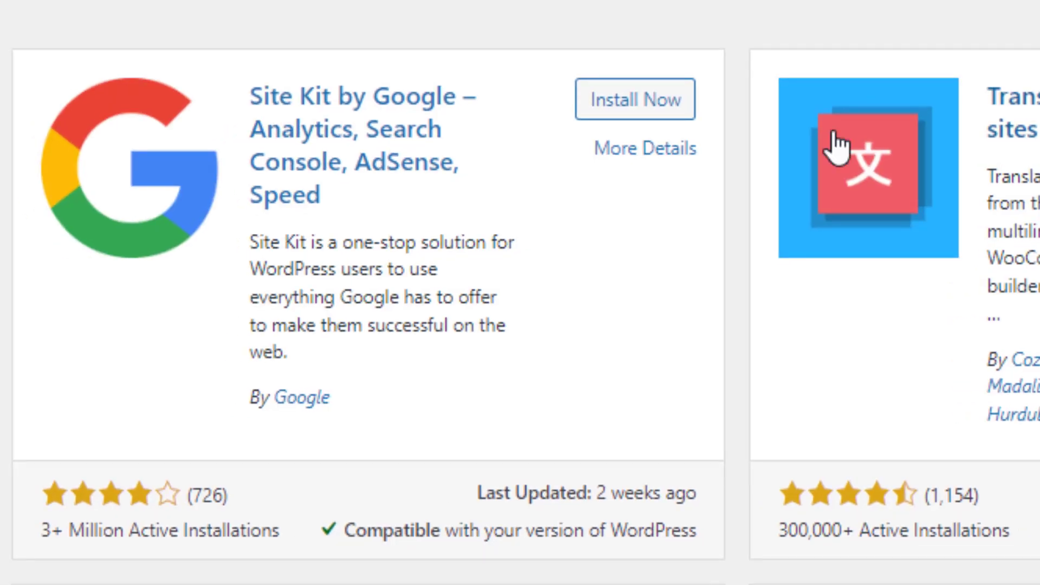
pyautogui.click(689, 115)
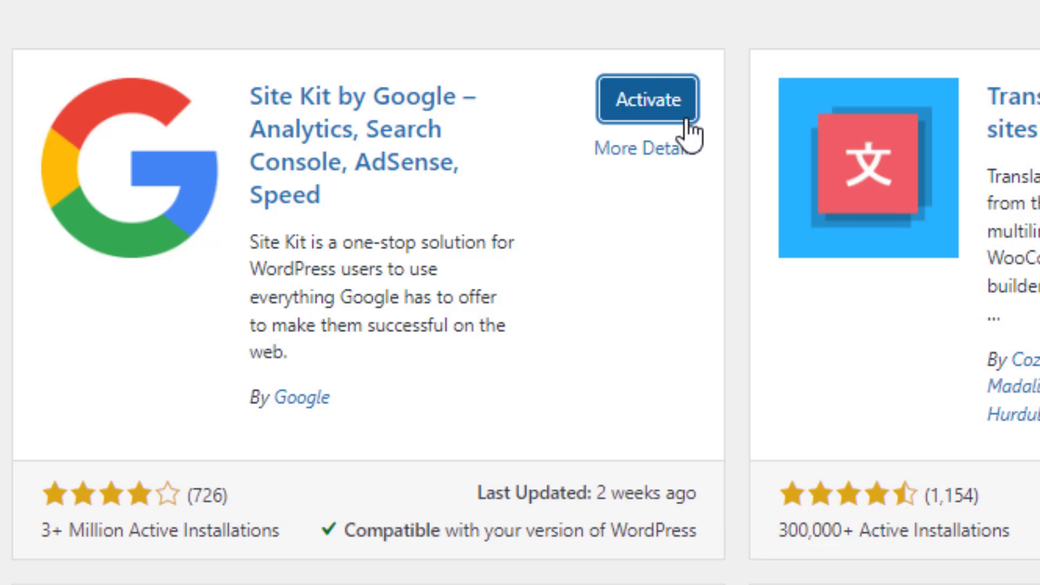
pyautogui.click(688, 119)
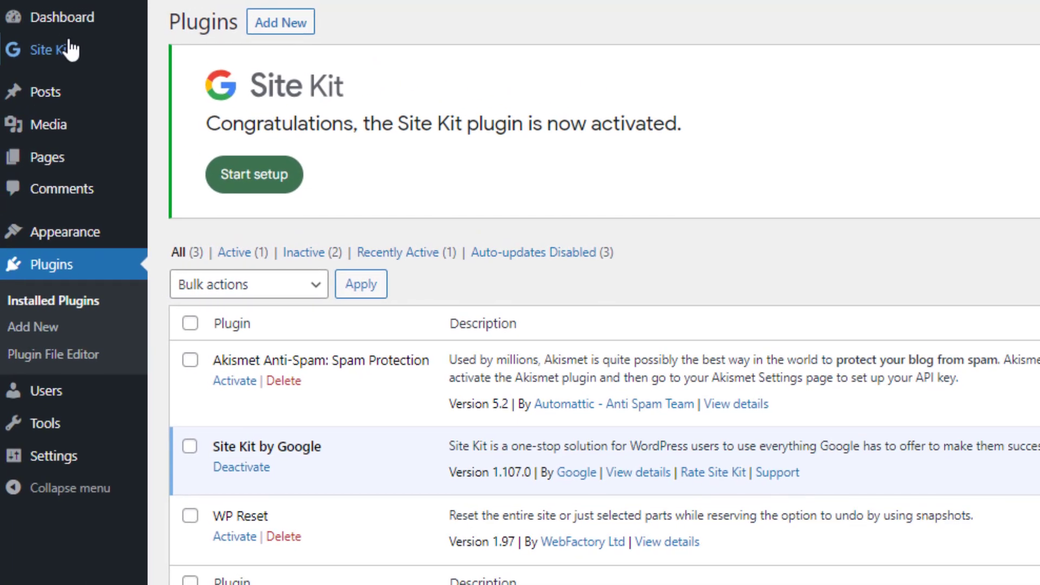
# Step: Open the Site Kit setup, opt in to sharing anonymous usage data and start signing in with Google
pyautogui.click(119, 54)
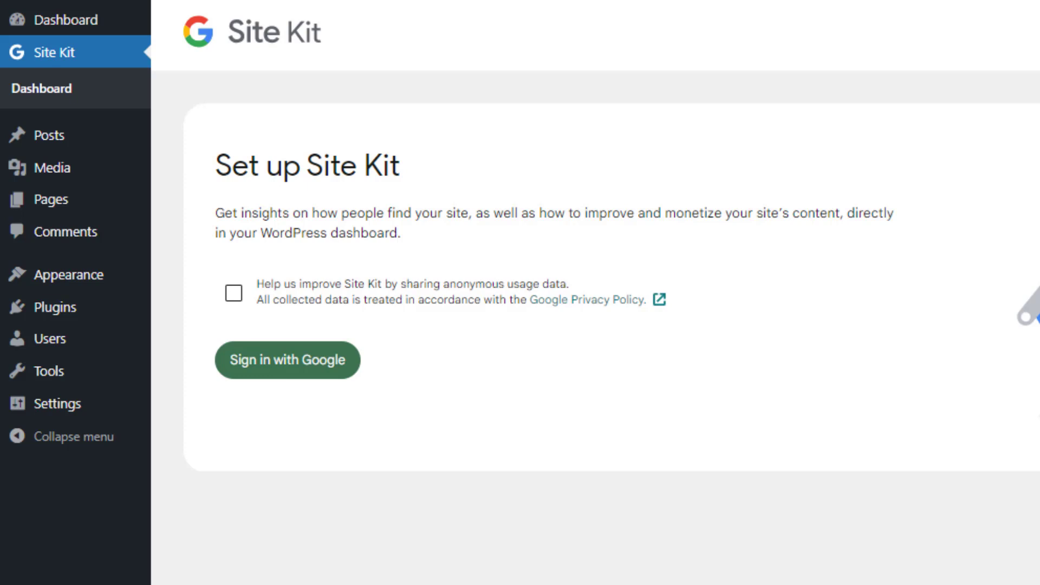
pyautogui.click(242, 295)
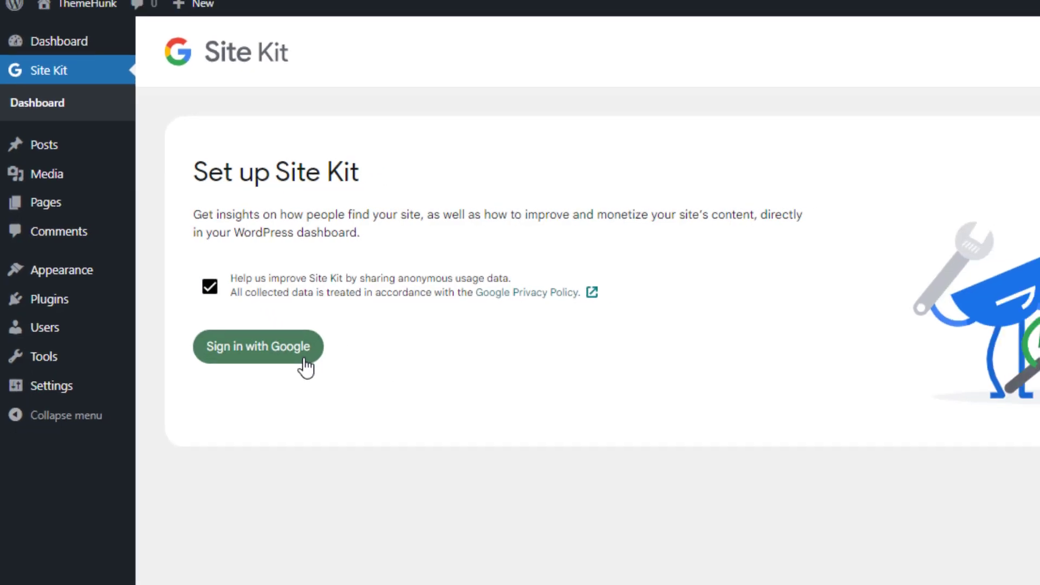
pyautogui.click(336, 374)
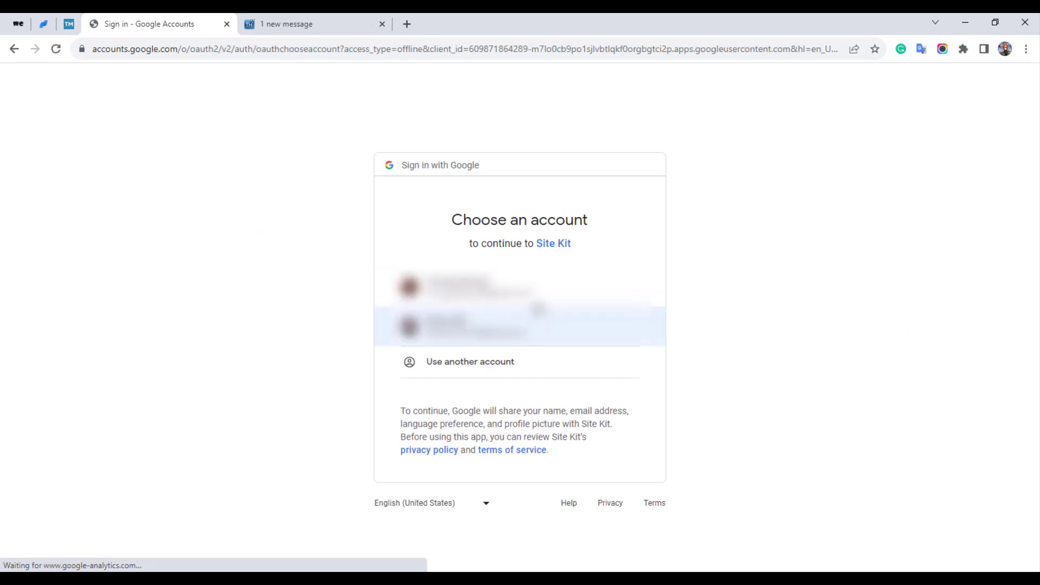
# Step: Choose the Google account and grant Site Kit all requested Google Analytics and Tag Manager access
pyautogui.click(590, 312)
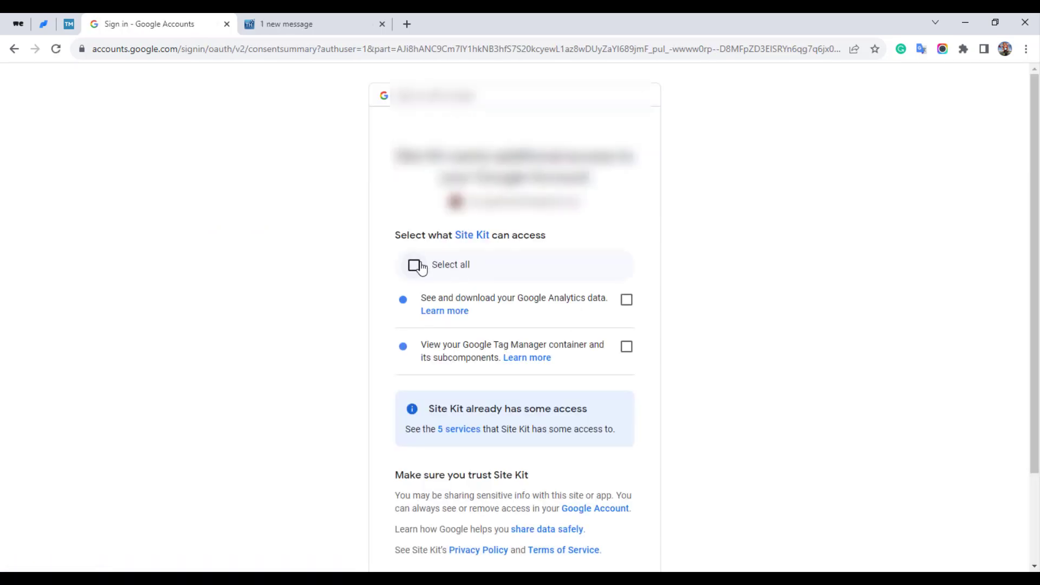
pyautogui.click(422, 267)
pyautogui.scroll(-1, 721, 373)
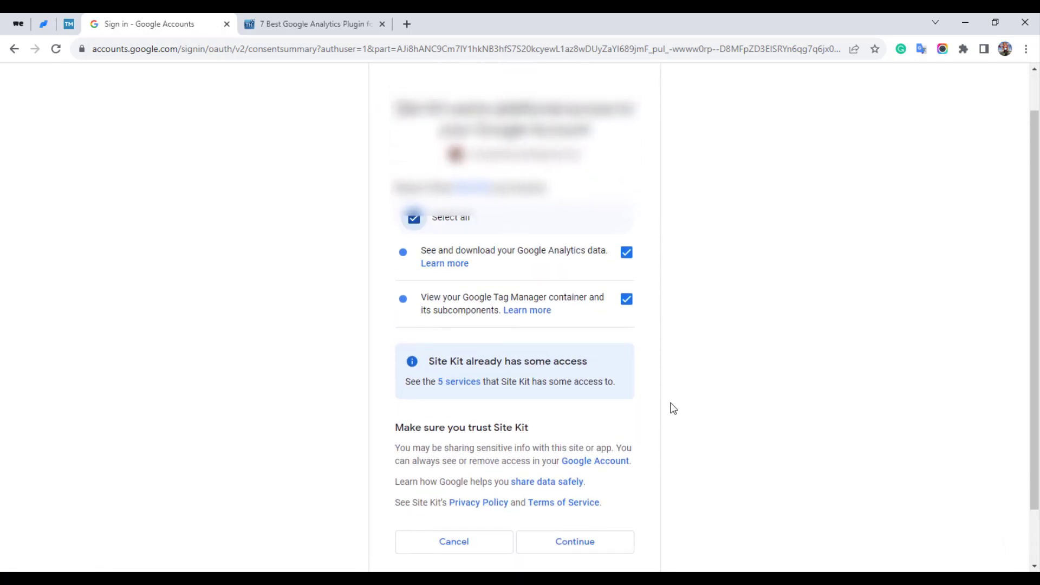
pyautogui.click(574, 543)
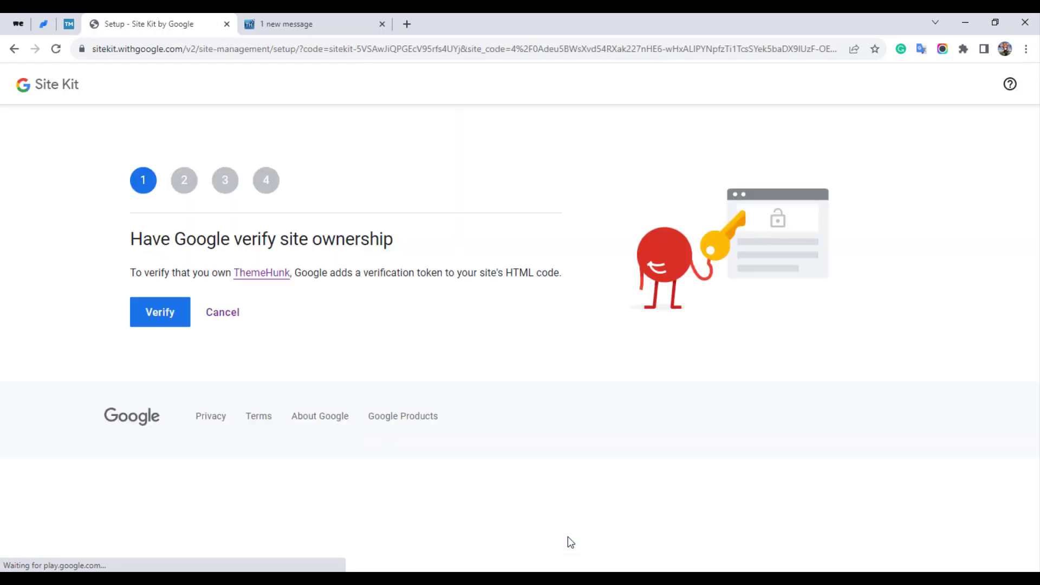
# Step: Have Google verify ownership of the ThemeHunk site and allow metrics in the Site Kit dashboard
pyautogui.click(183, 319)
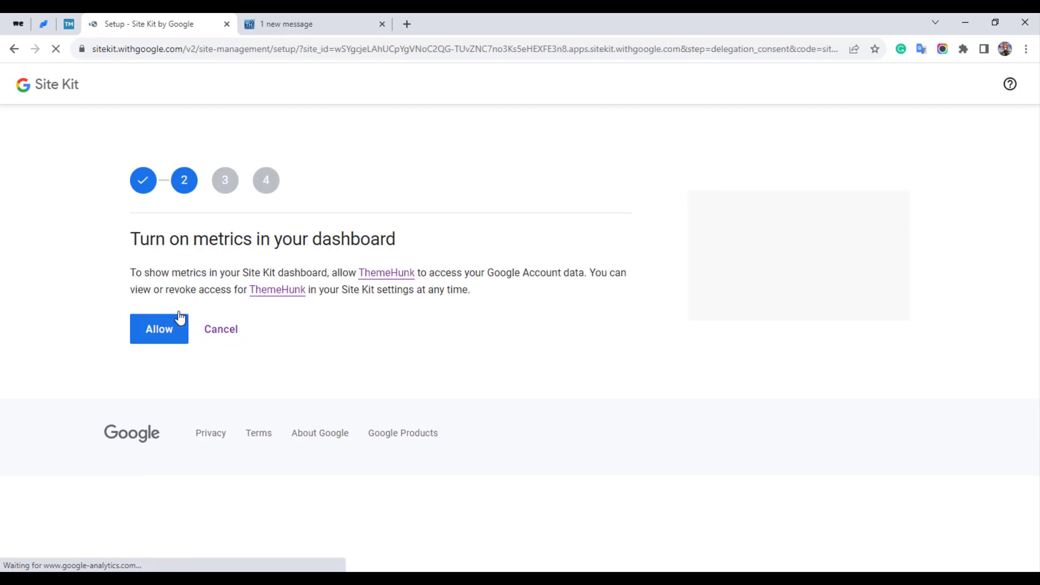
pyautogui.click(178, 327)
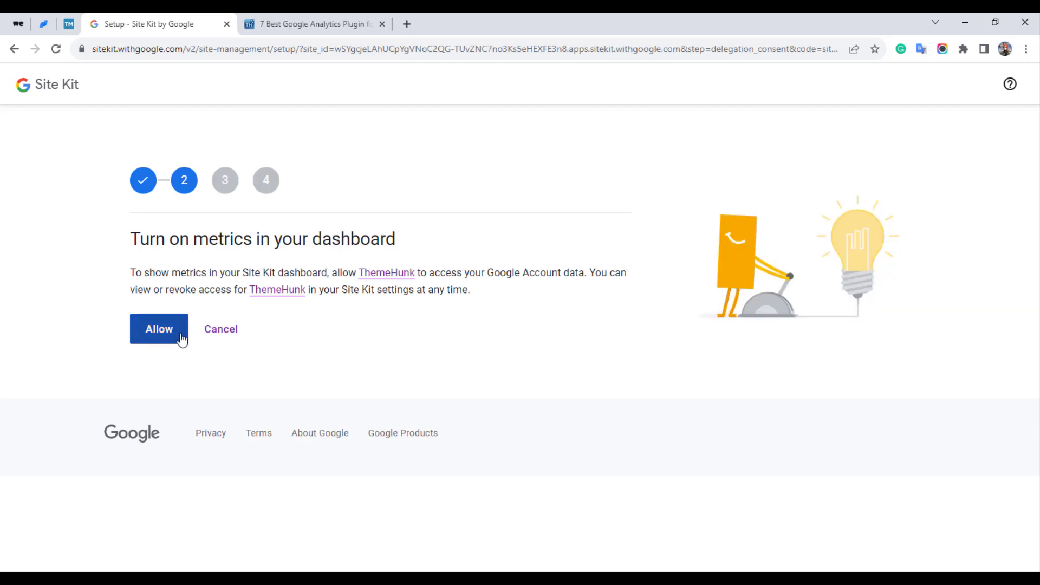
pyautogui.click(182, 338)
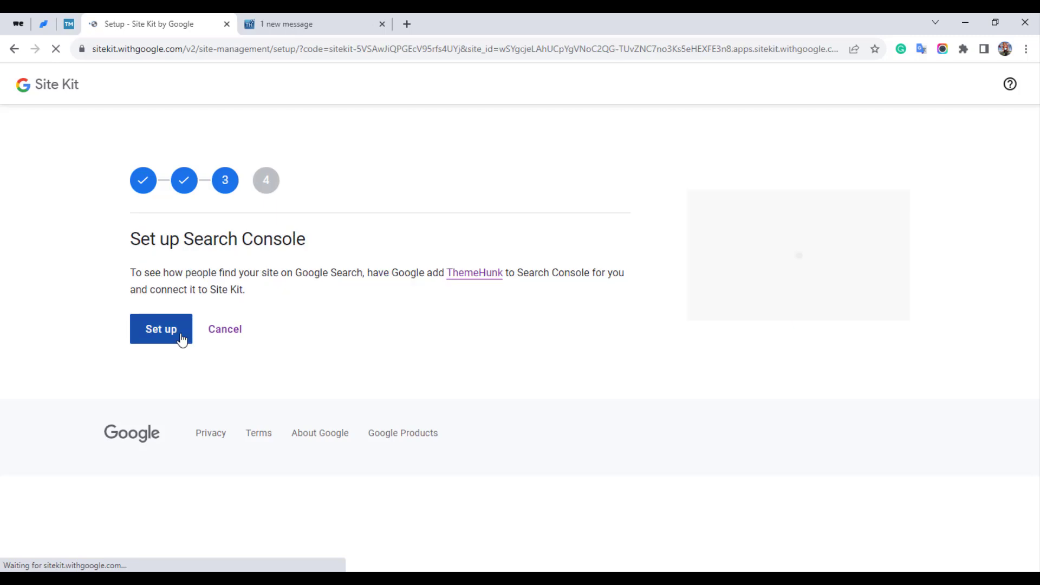
# Step: Set up Search Console for the ThemeHunk site and proceed to the Google Analytics setup
pyautogui.click(181, 337)
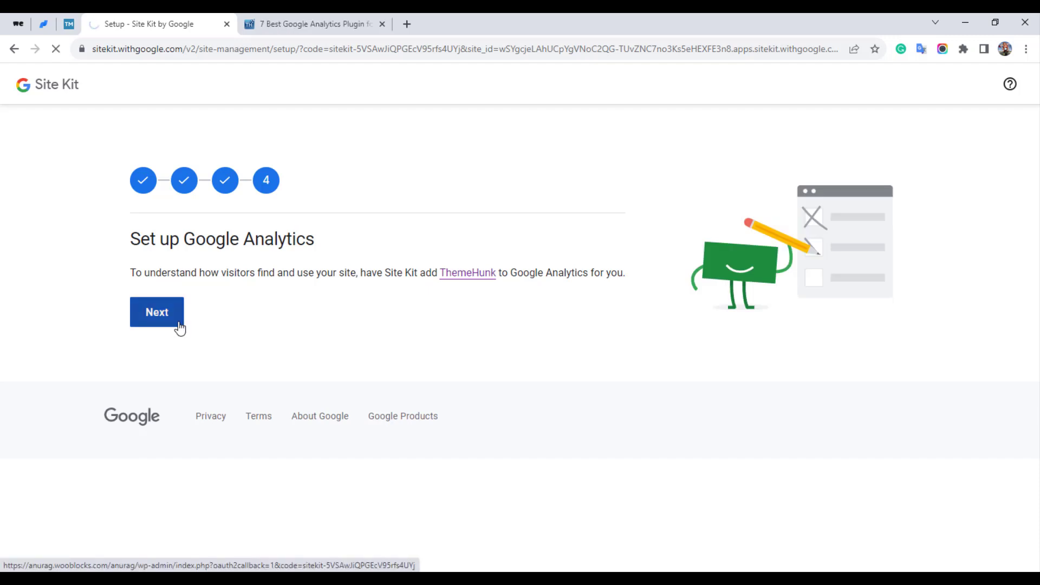
pyautogui.click(180, 329)
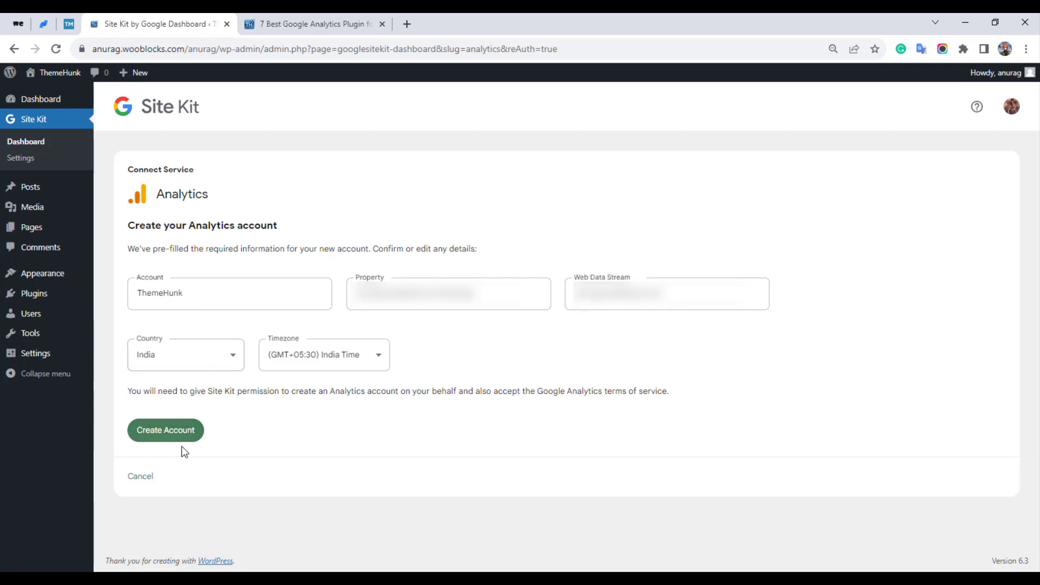
# Step: Create the Analytics account with the pre-filled details, granting Site Kit all requested permissions for the same Google account
pyautogui.click(199, 443)
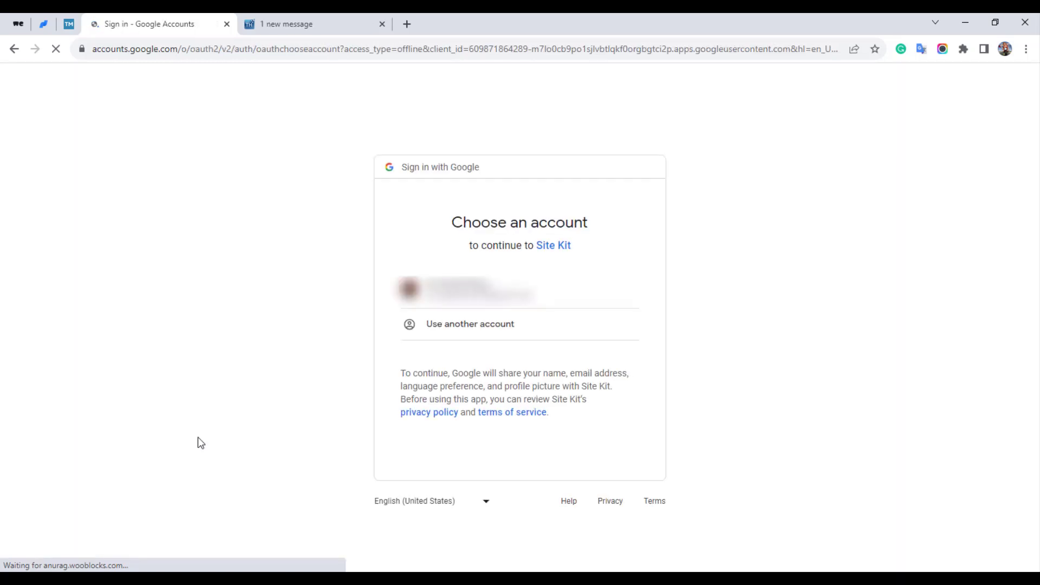
pyautogui.click(494, 299)
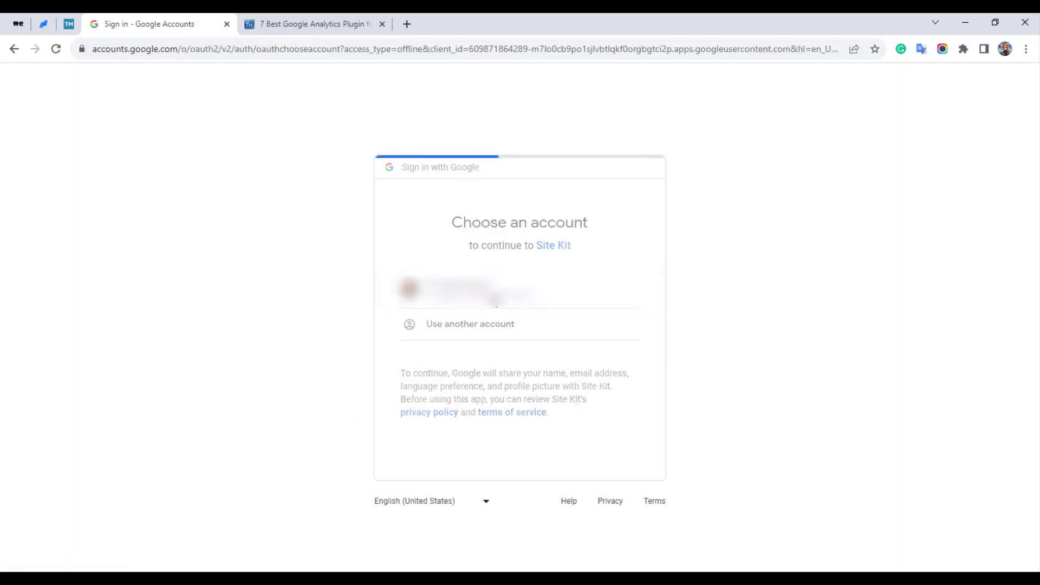
pyautogui.click(432, 271)
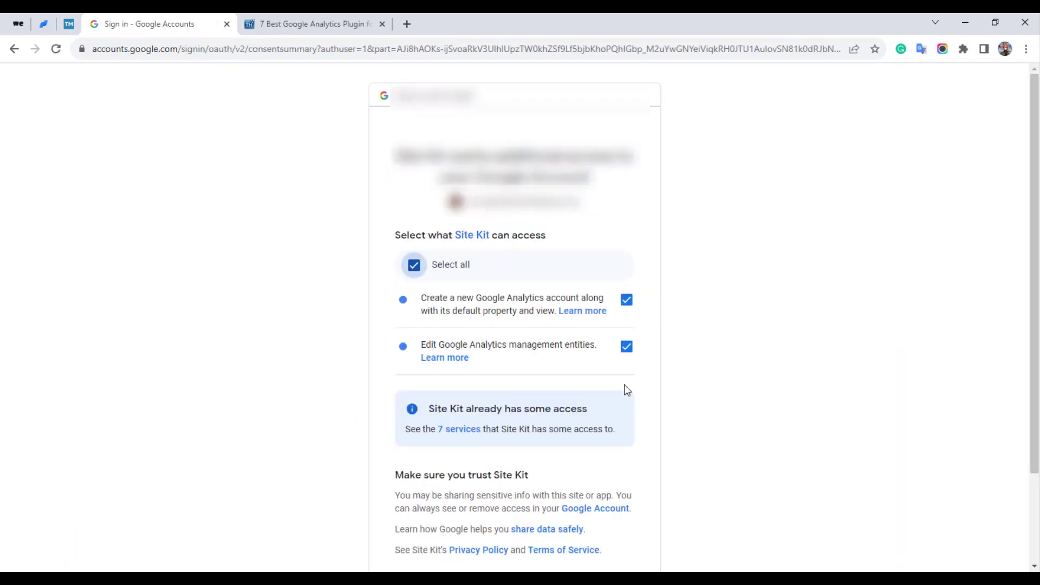
pyautogui.scroll(-2, 596, 433)
pyautogui.click(578, 487)
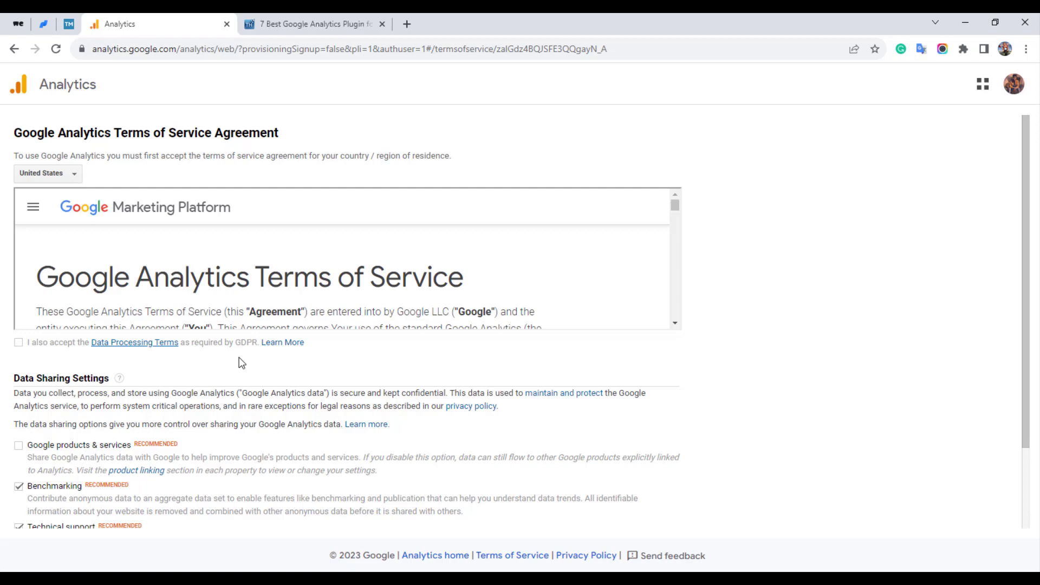
# Step: Set the country of the Google Analytics Terms of Service Agreement to India
pyautogui.click(77, 178)
pyautogui.scroll(-15, 102, 262)
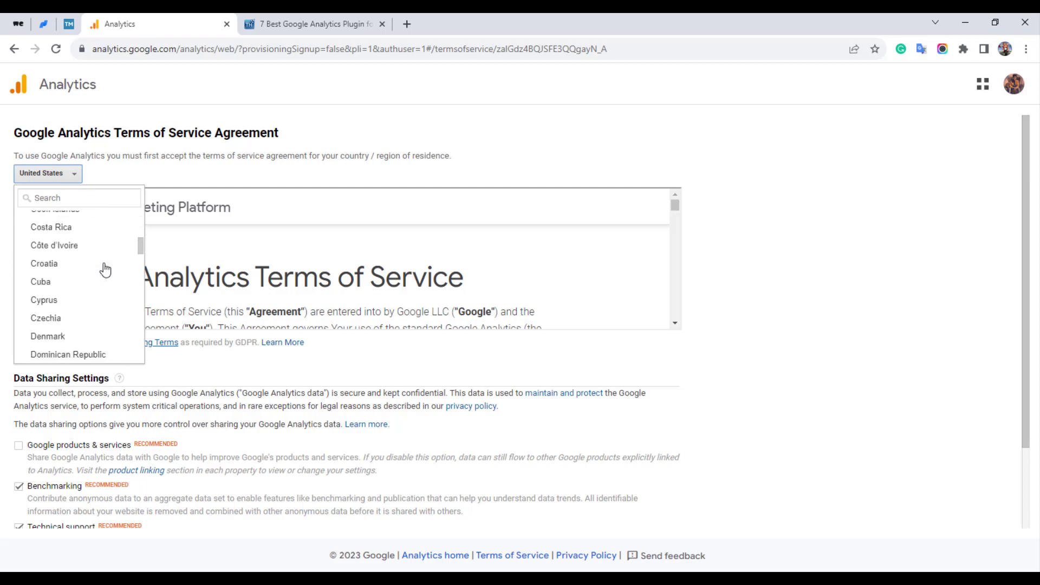
pyautogui.scroll(-15, 105, 269)
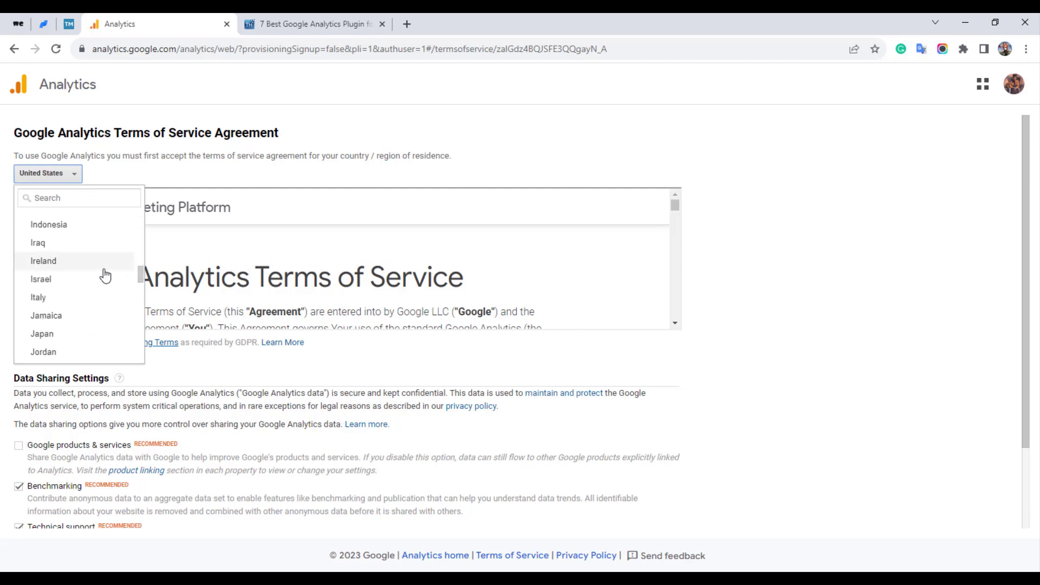
pyautogui.scroll(3, 105, 276)
pyautogui.click(81, 271)
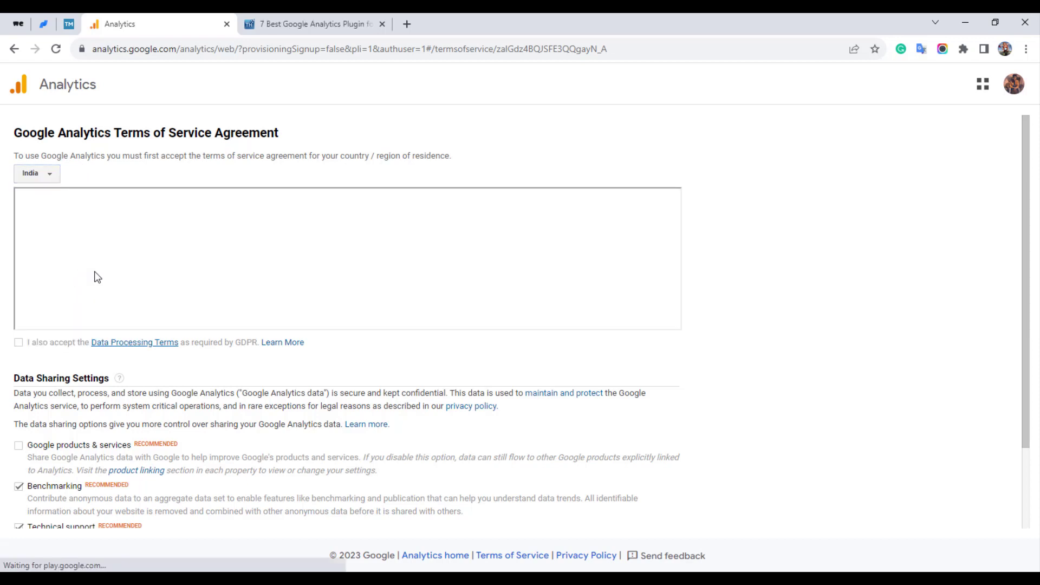
# Step: Accept the GDPR Data Processing Terms and enable data sharing with Google products & services
pyautogui.click(18, 342)
pyautogui.scroll(-2, 330, 393)
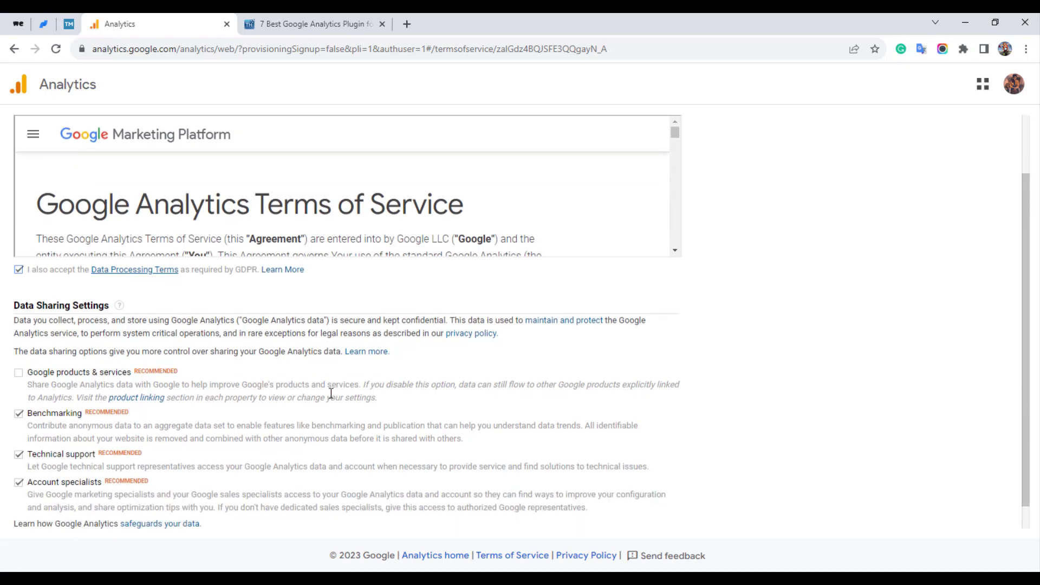
pyautogui.scroll(1, 108, 368)
pyautogui.scroll(-1, 98, 394)
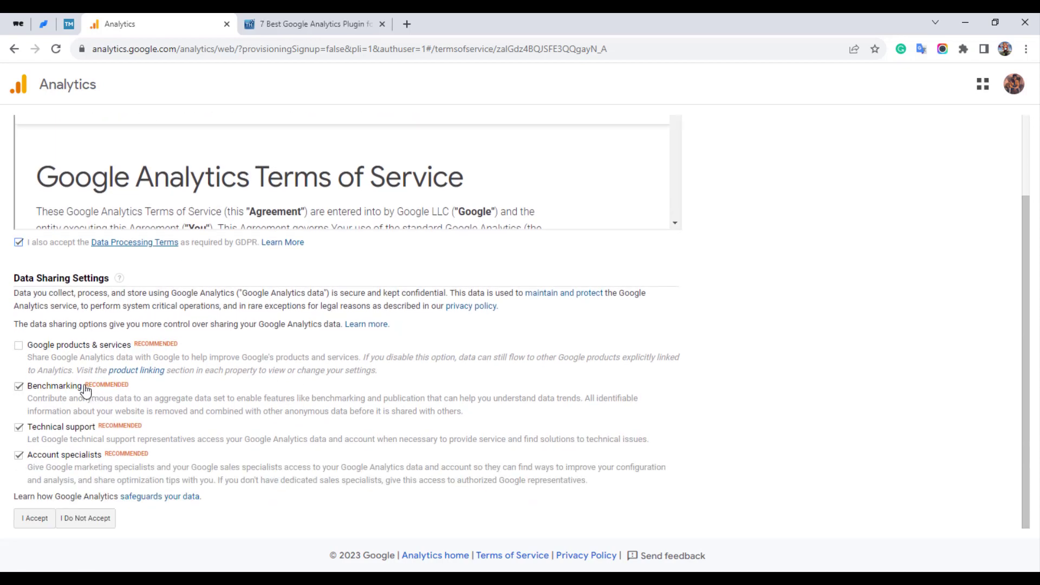
pyautogui.click(18, 345)
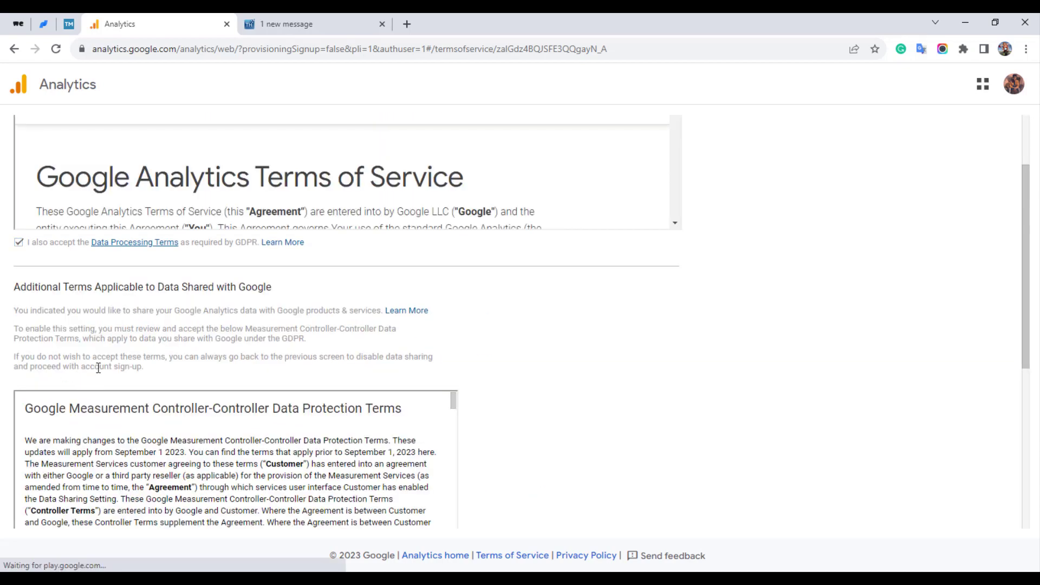
pyautogui.scroll(-5, 32, 358)
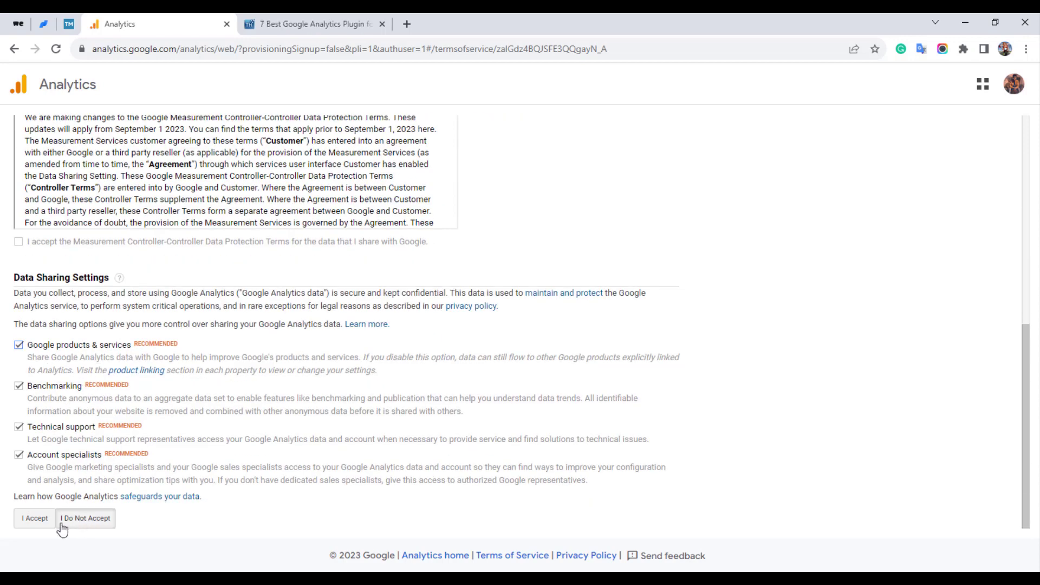
# Step: Accept the Measurement Controller-Controller Data Protection Terms and agree to the Google Analytics terms of service
pyautogui.click(34, 518)
pyautogui.click(44, 521)
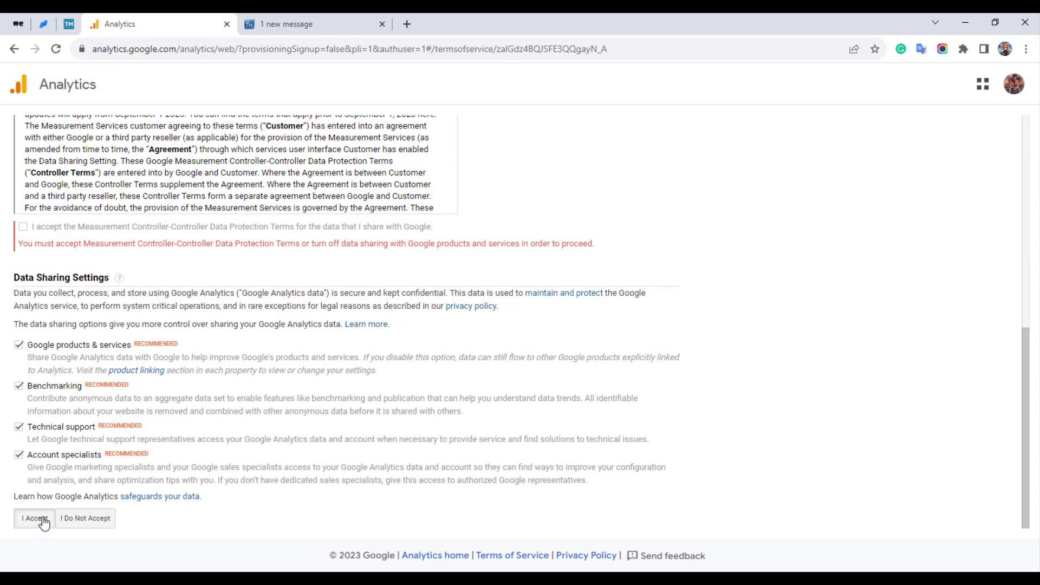
pyautogui.click(23, 226)
pyautogui.click(34, 519)
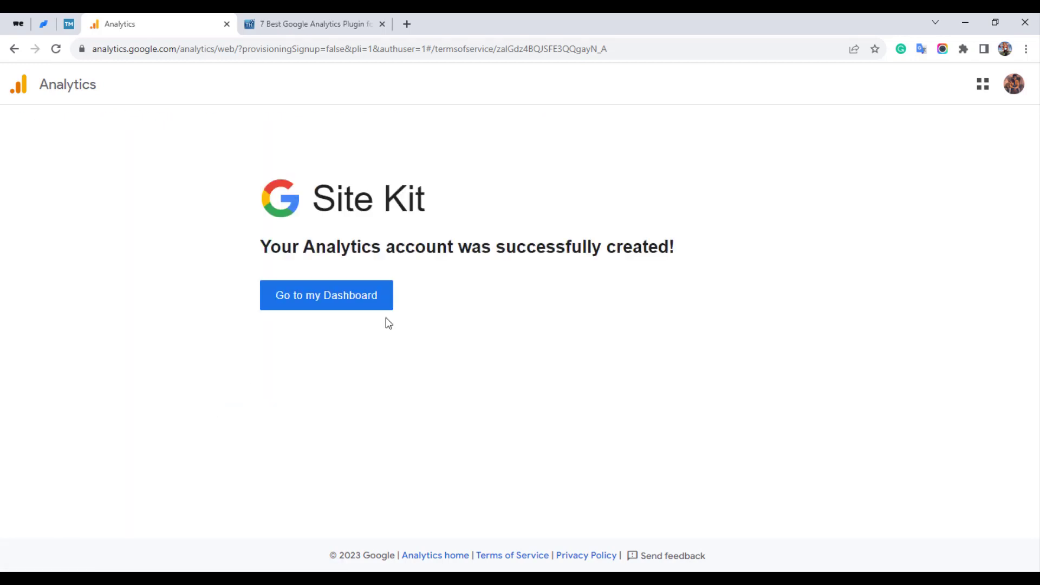
# Step: Go to the Site Kit dashboard and look through its traffic, content, speed and monetization sections
pyautogui.click(387, 302)
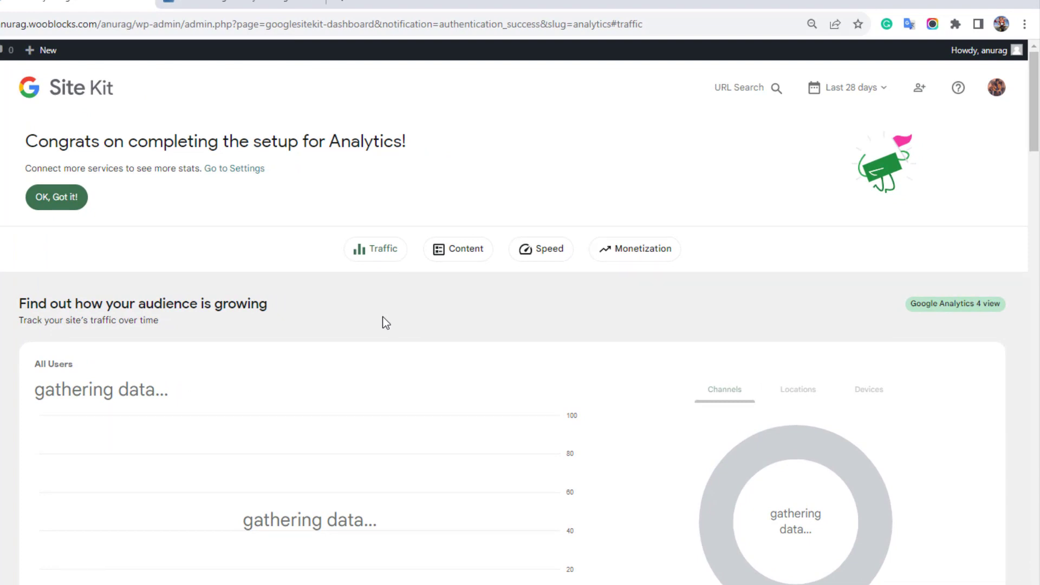
pyautogui.scroll(-20, 376, 516)
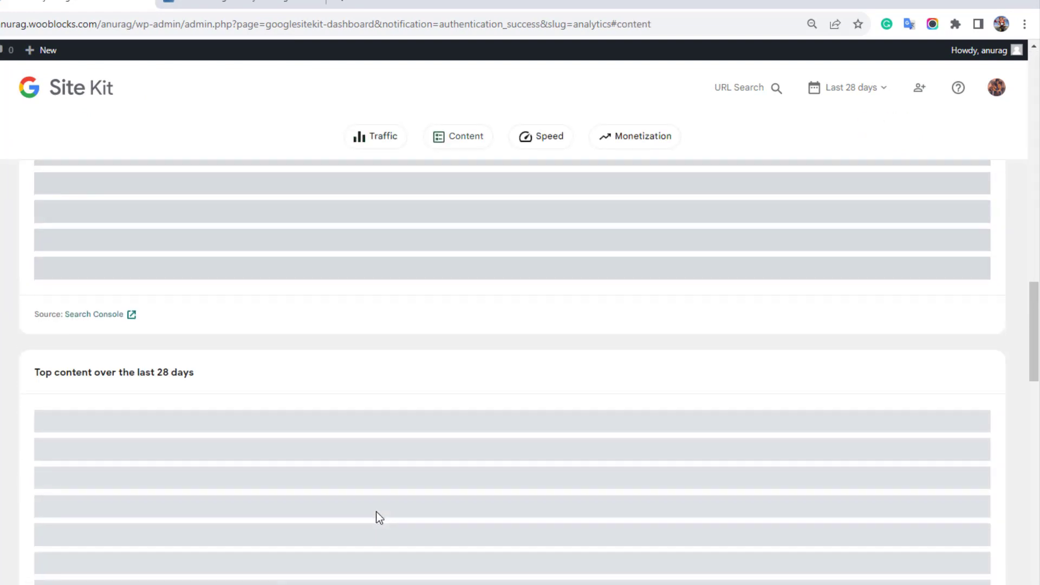
pyautogui.scroll(-10, 379, 517)
pyautogui.scroll(20, 379, 517)
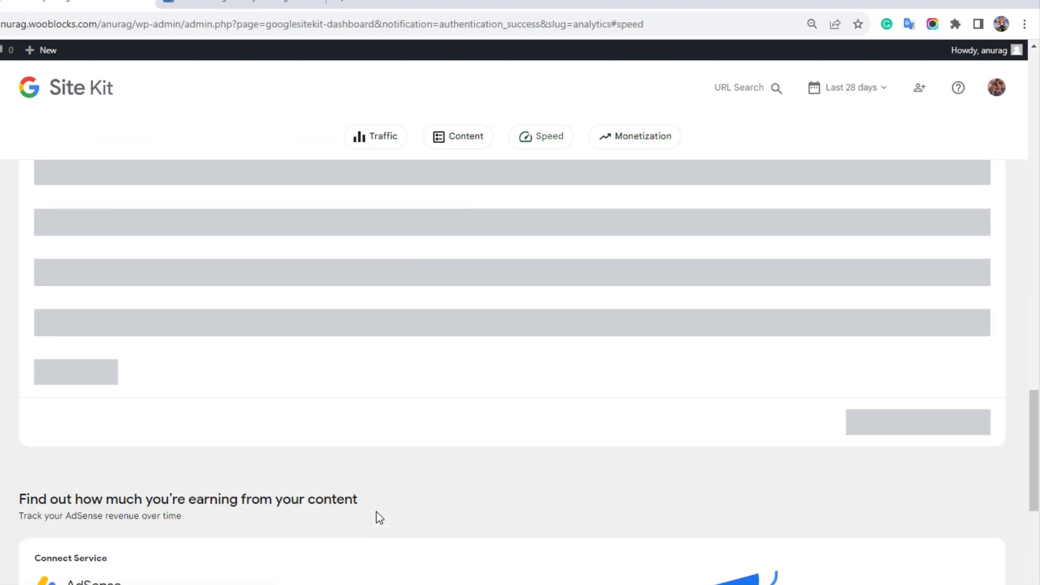
# Step: Examine the dashboard's user and search traffic, top search queries, top content, lab speed metrics and the AdSense connection option
pyautogui.scroll(10, 379, 517)
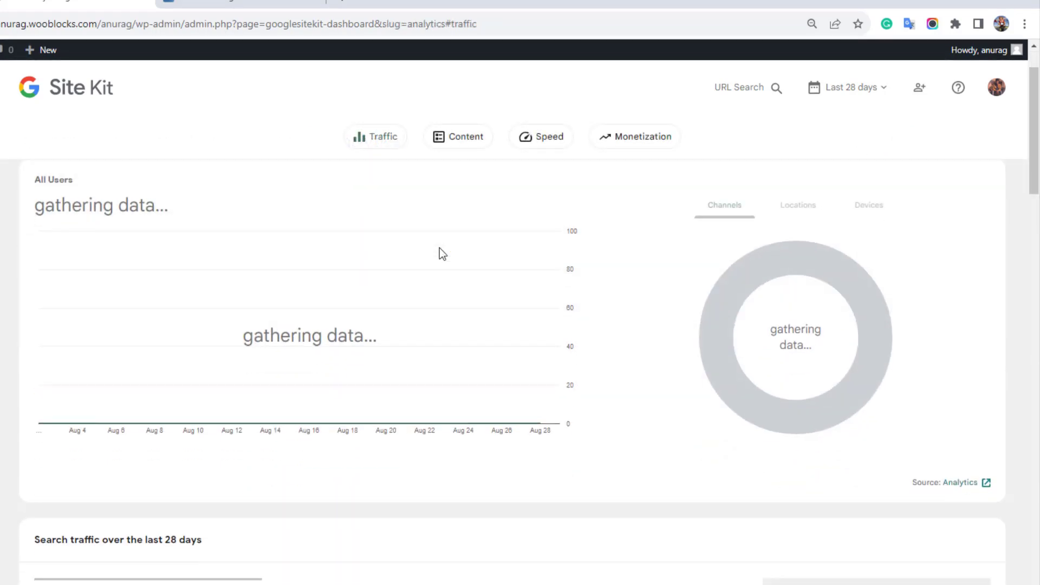
pyautogui.scroll(-1, 439, 249)
pyautogui.scroll(-5, 440, 248)
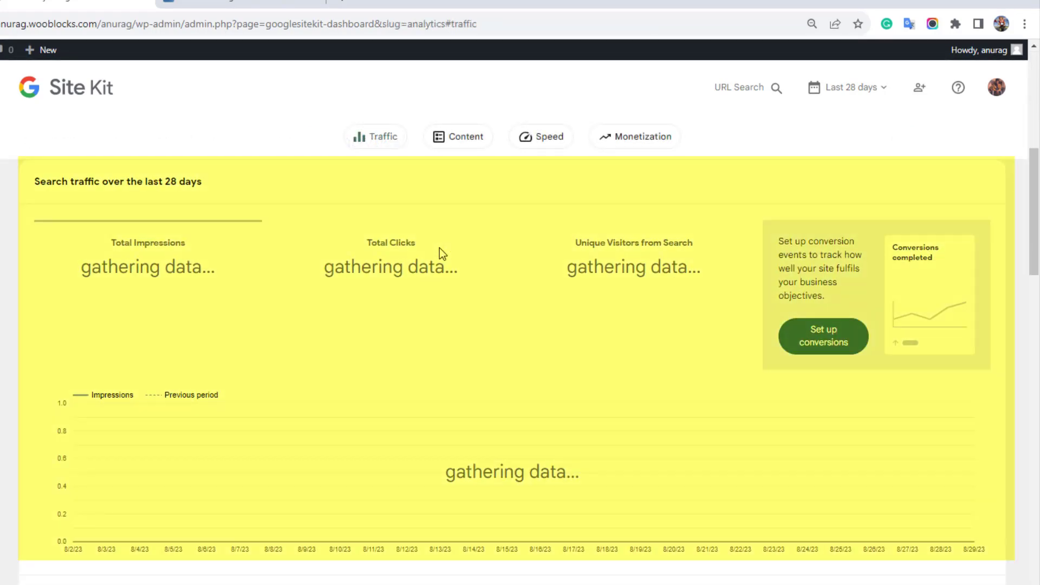
pyautogui.scroll(-5, 453, 245)
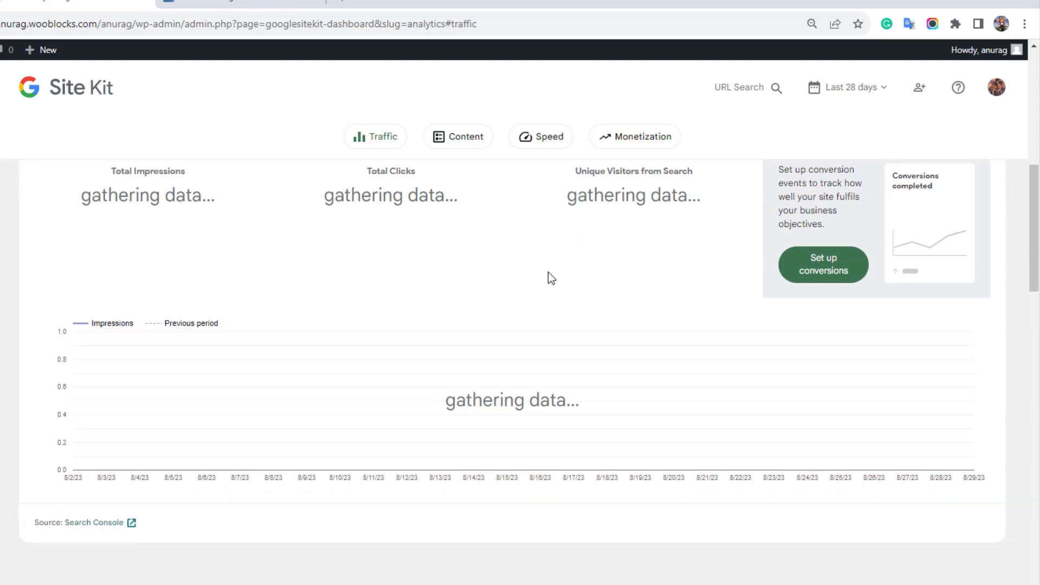
pyautogui.scroll(-3, 703, 310)
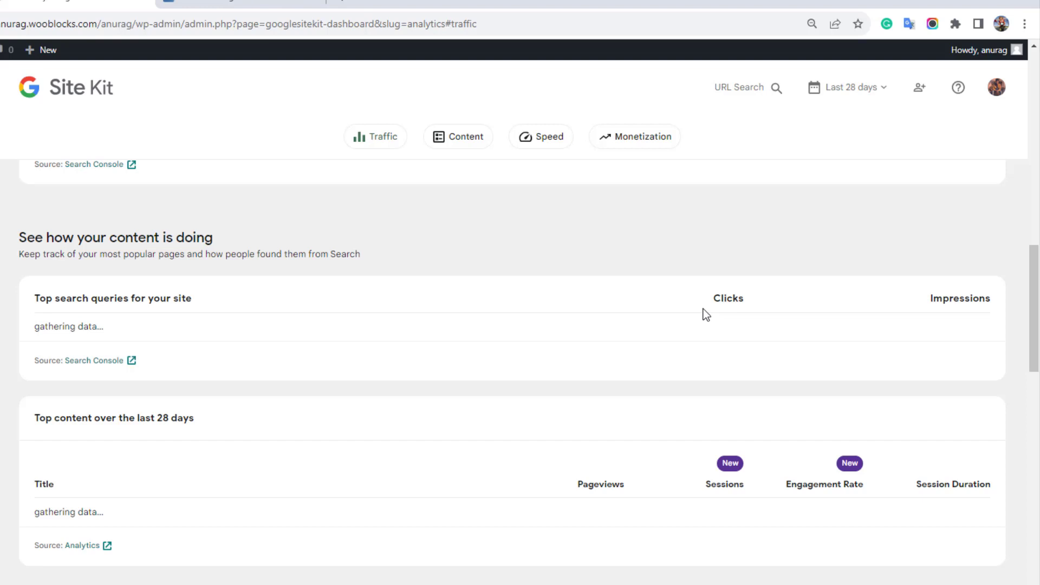
pyautogui.scroll(-4, 704, 309)
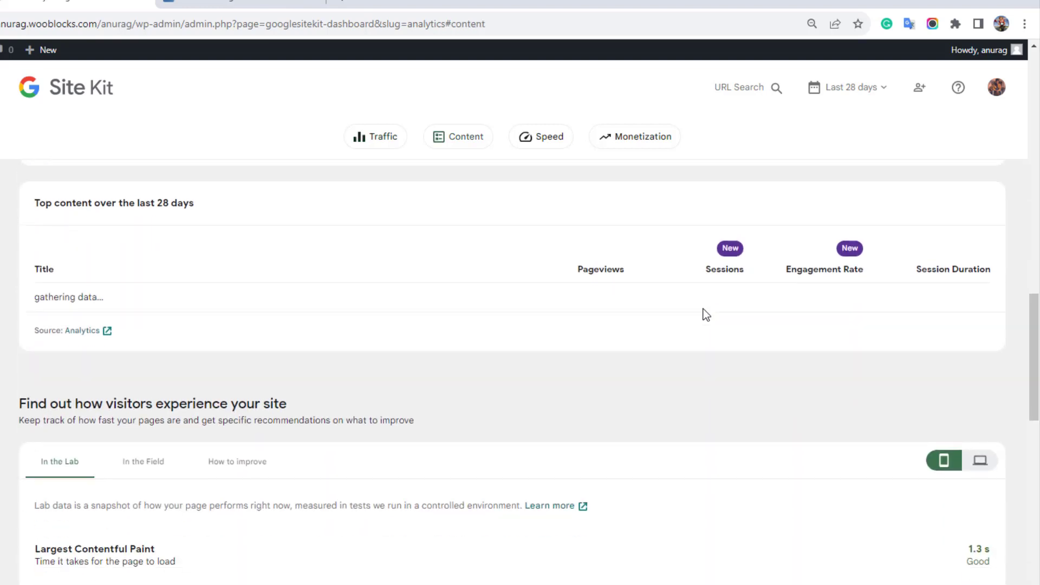
pyautogui.scroll(-4, 704, 310)
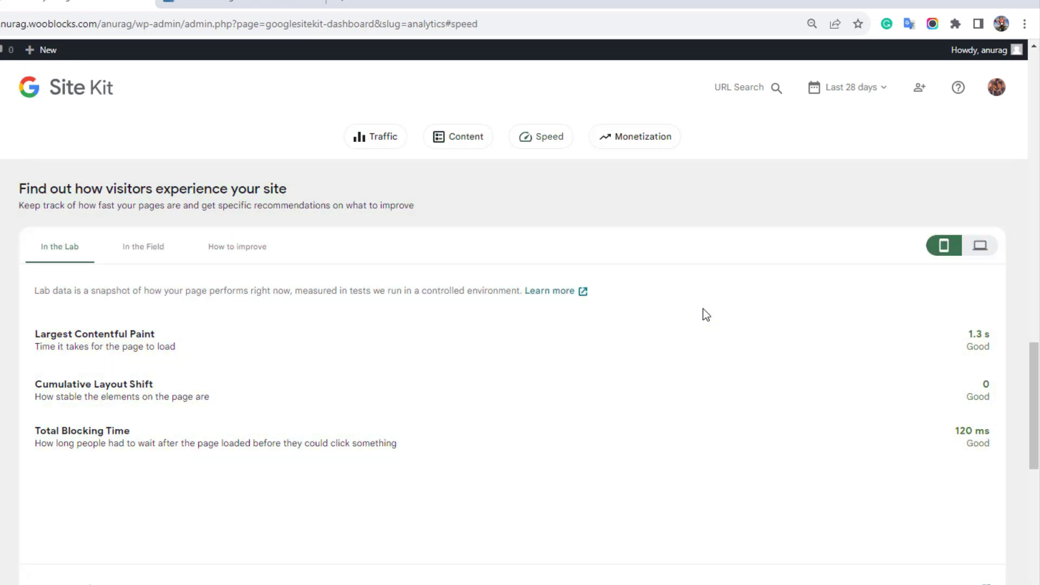
pyautogui.scroll(-8, 704, 309)
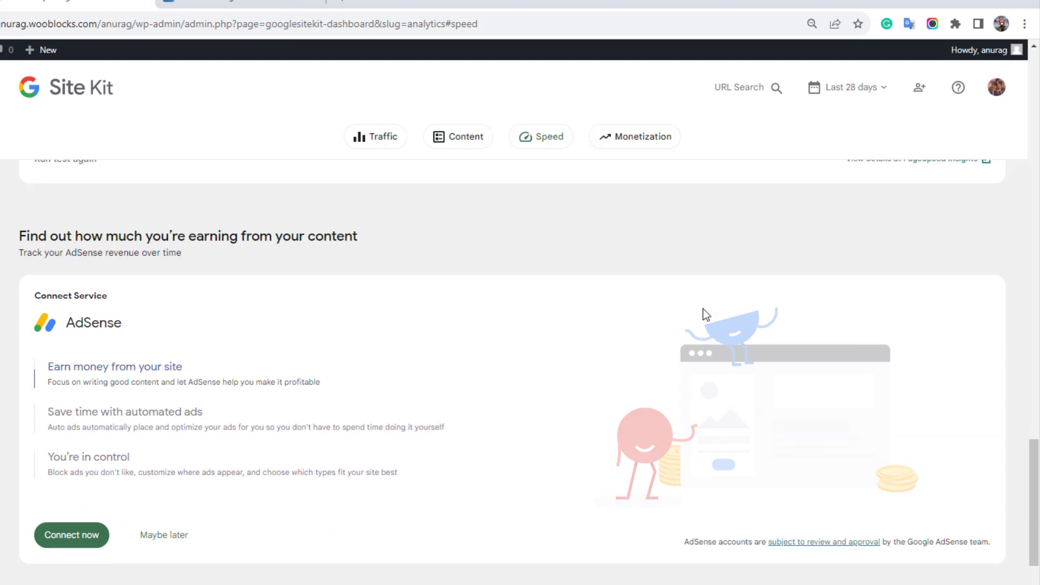
pyautogui.scroll(-1, 703, 309)
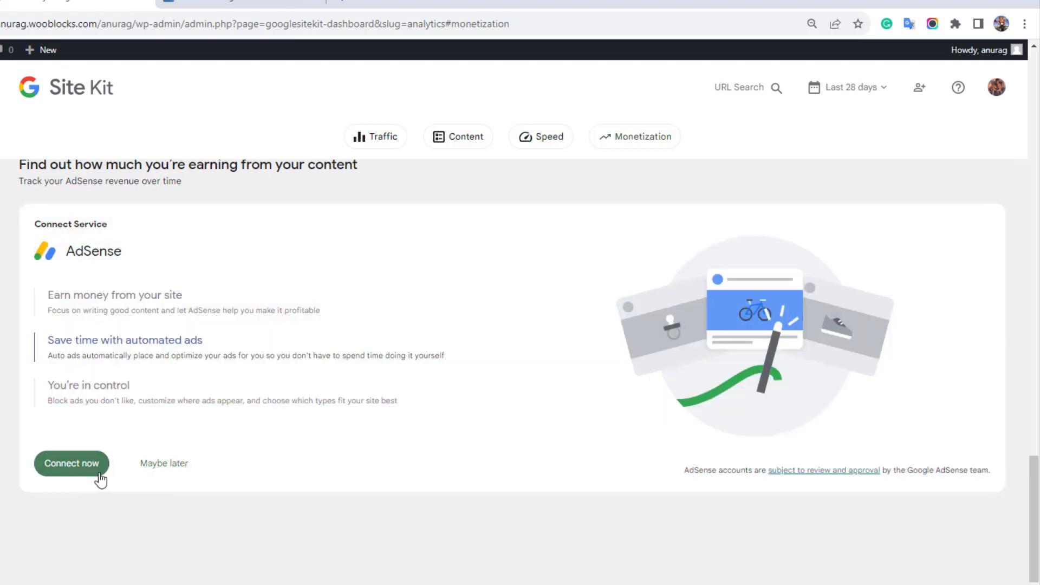
pyautogui.scroll(-1, 437, 473)
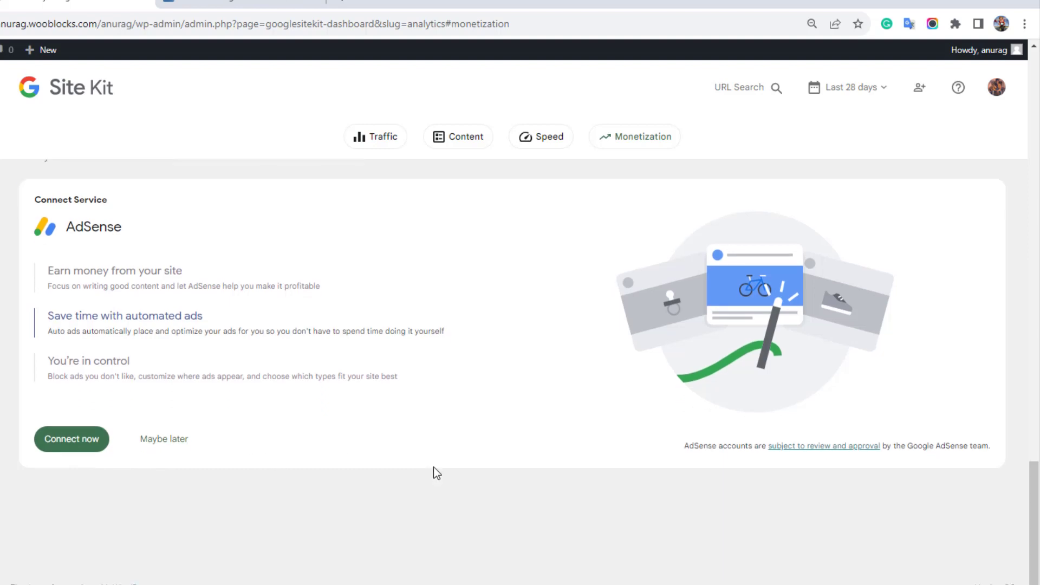
# Step: Jump through the dashboard's Content, Speed and Monetization sections and return to the Traffic section
pyautogui.scroll(20, 435, 467)
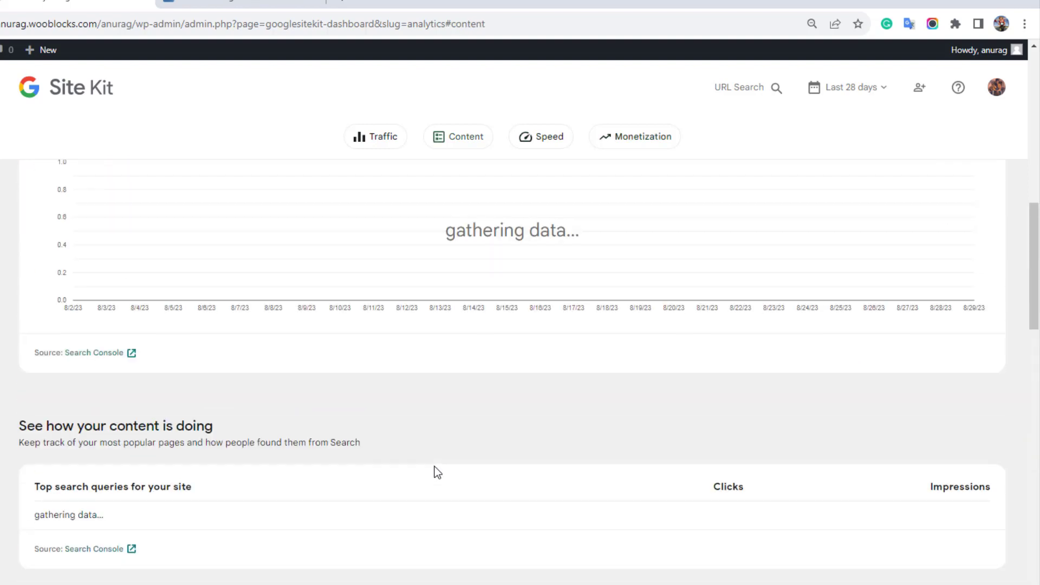
pyautogui.click(472, 151)
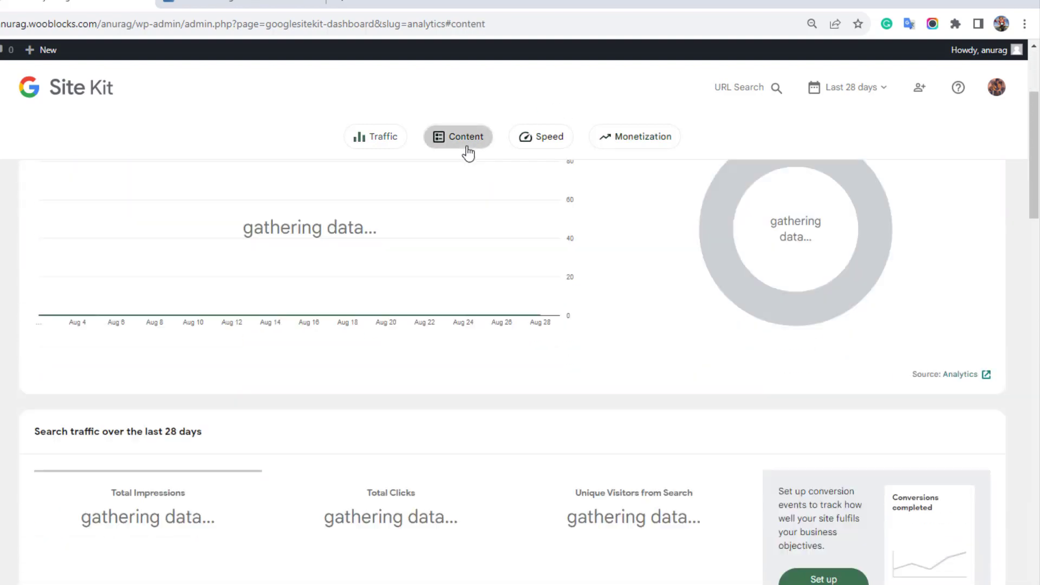
pyautogui.click(515, 142)
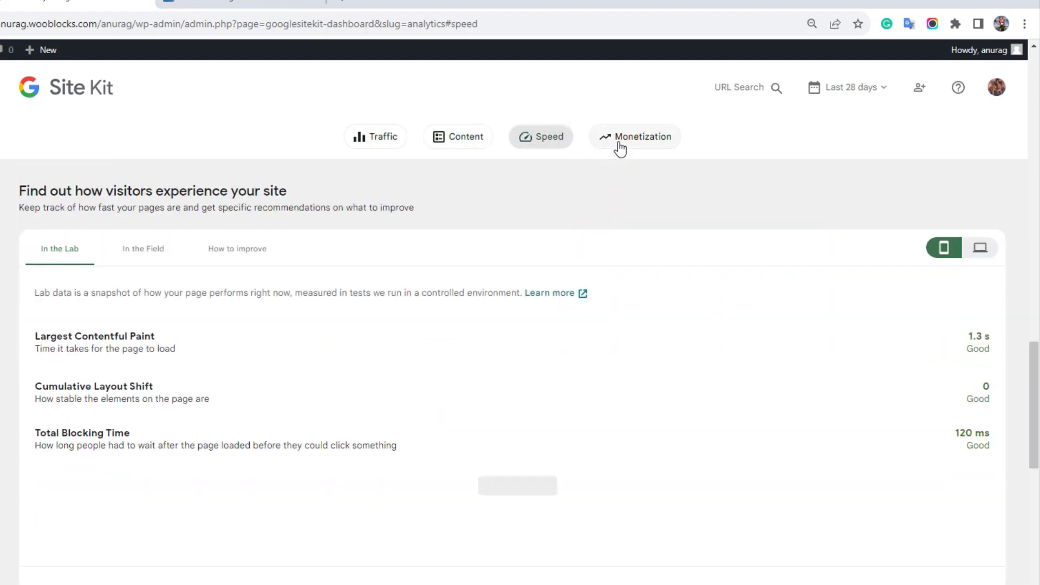
pyautogui.click(622, 142)
pyautogui.click(384, 149)
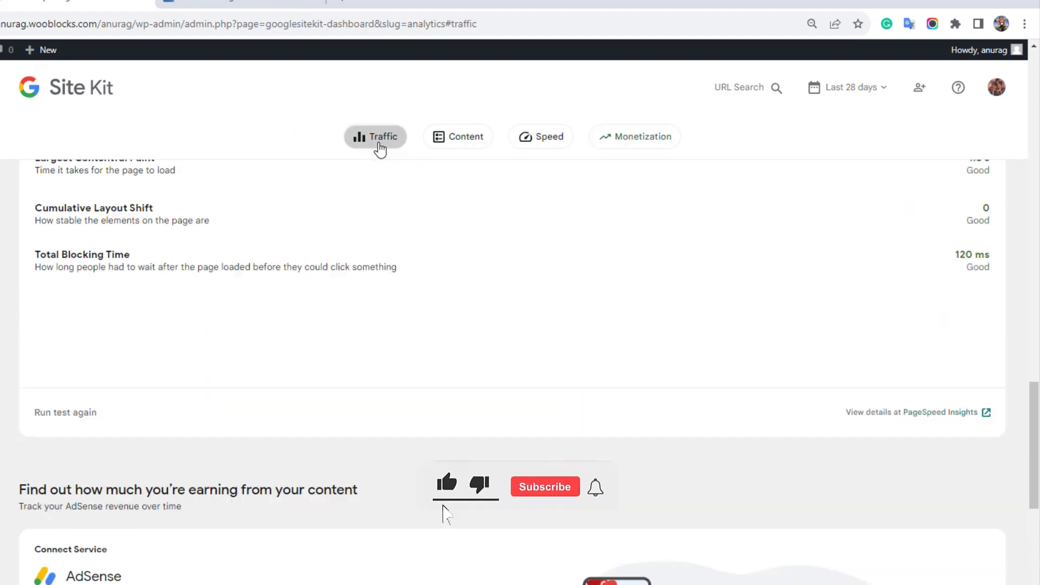